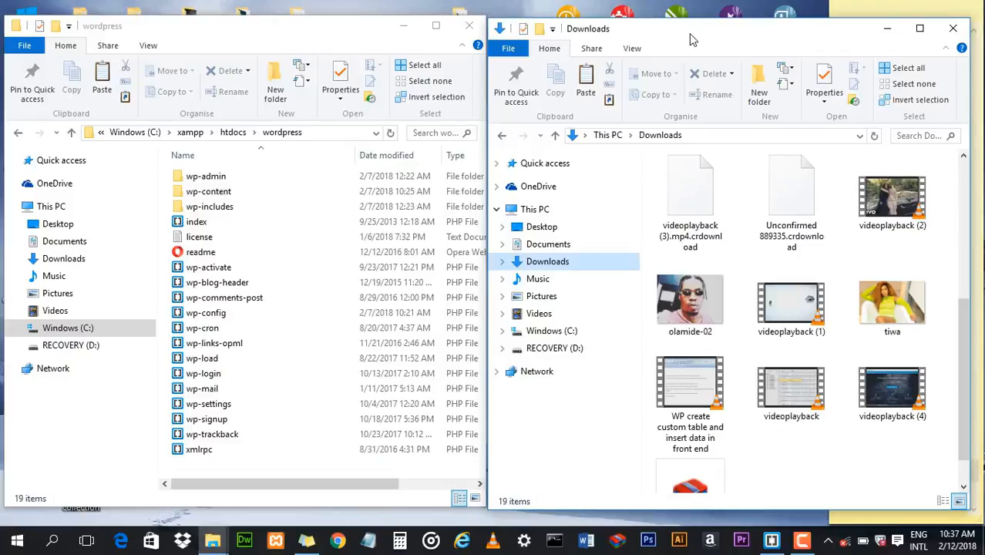
drag(690, 33, 690, 36)
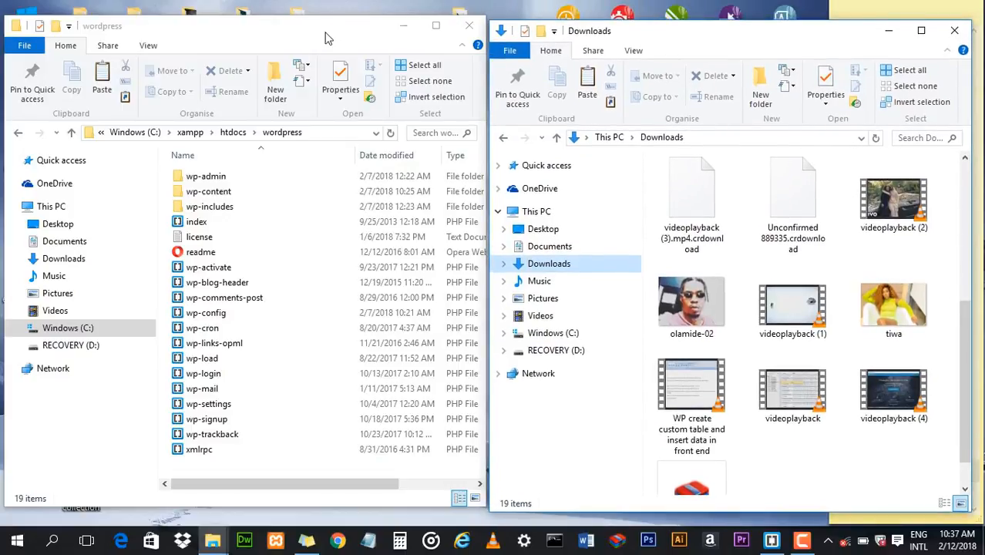
mouse_move(325, 38)
mouse_down()
mouse_move(330, 27)
mouse_move(327, 40)
mouse_up()
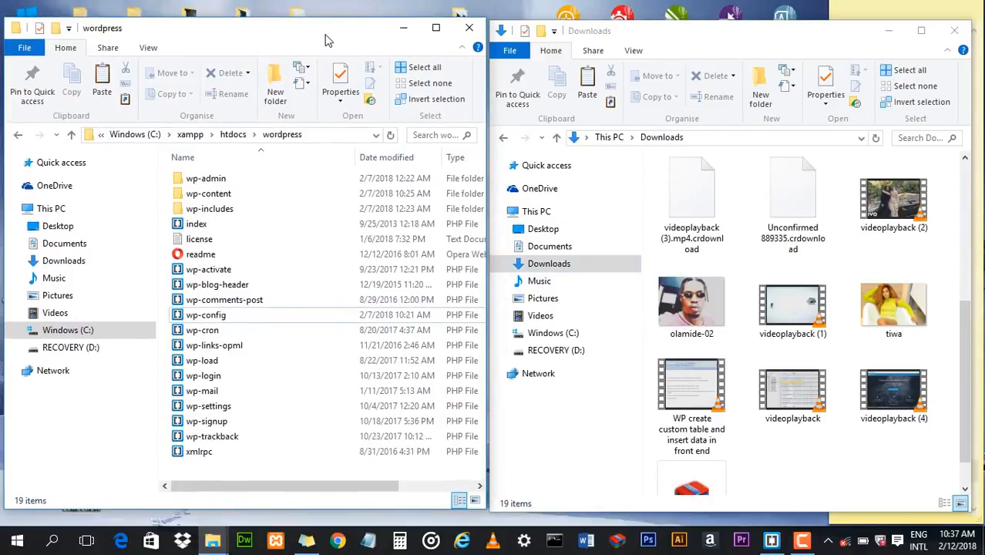
click(703, 35)
click(883, 6)
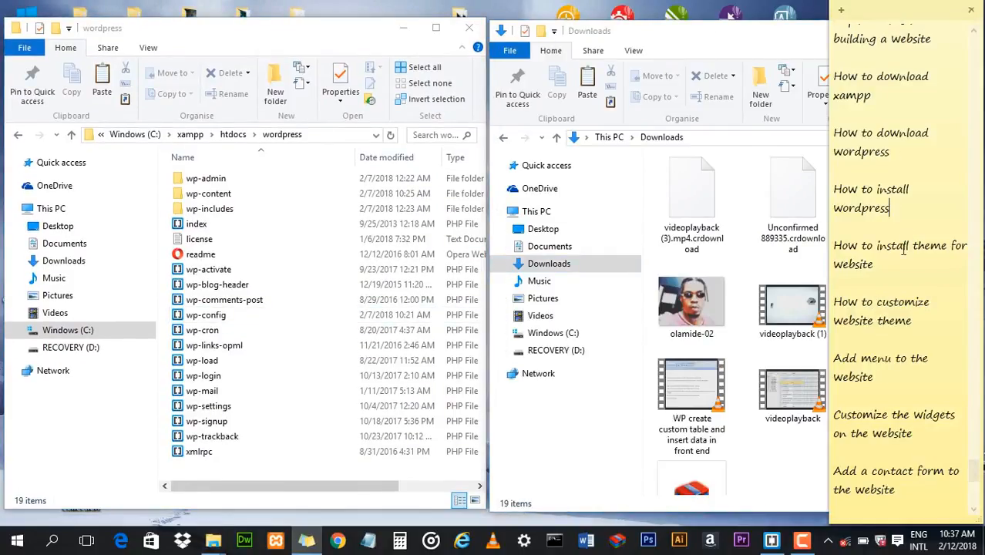
click(734, 38)
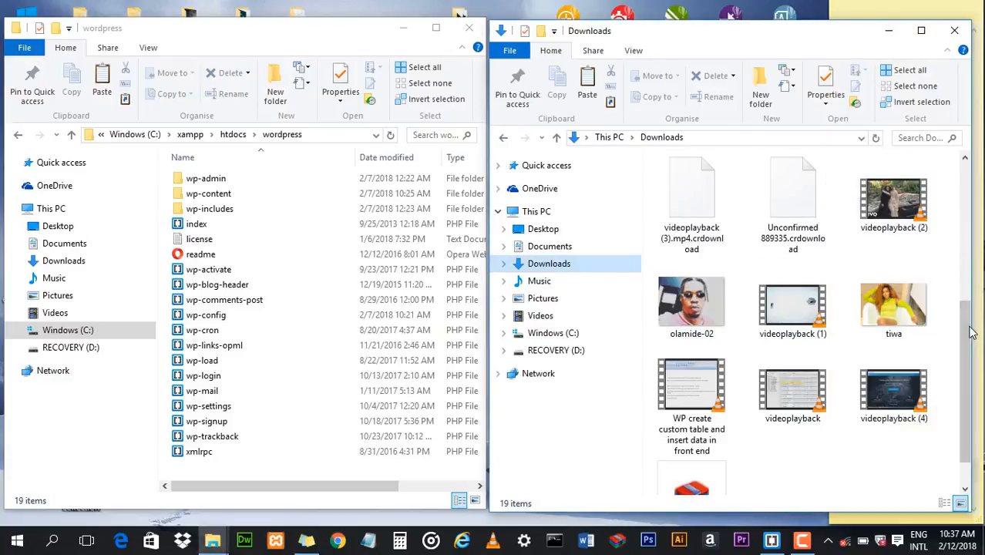
Enlarge the Downloads and wordpress folder windows to nearly the full height of the desktop, side by side.
drag(972, 331, 970, 384)
scroll(722, 331, up, 5)
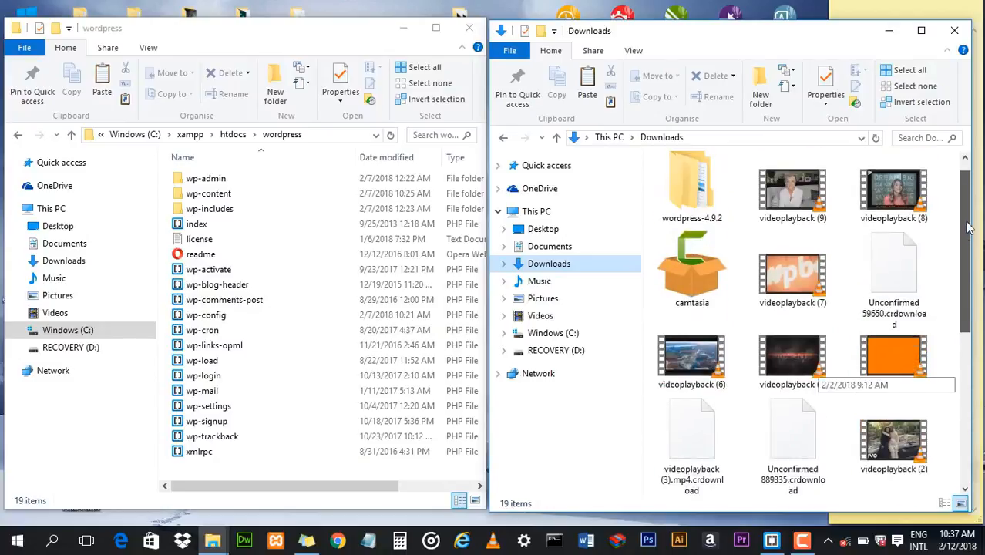
drag(738, 23, 738, 5)
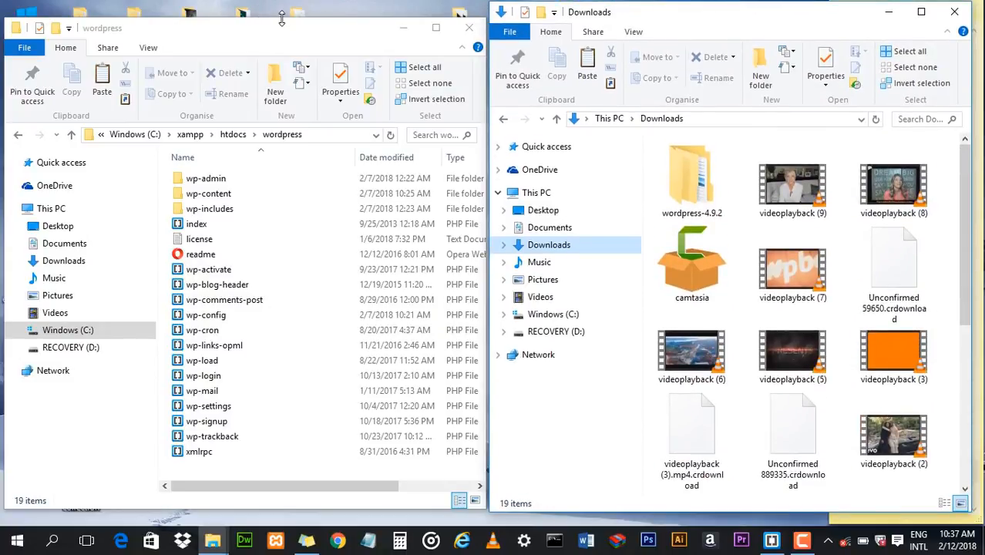
drag(281, 20, 281, 6)
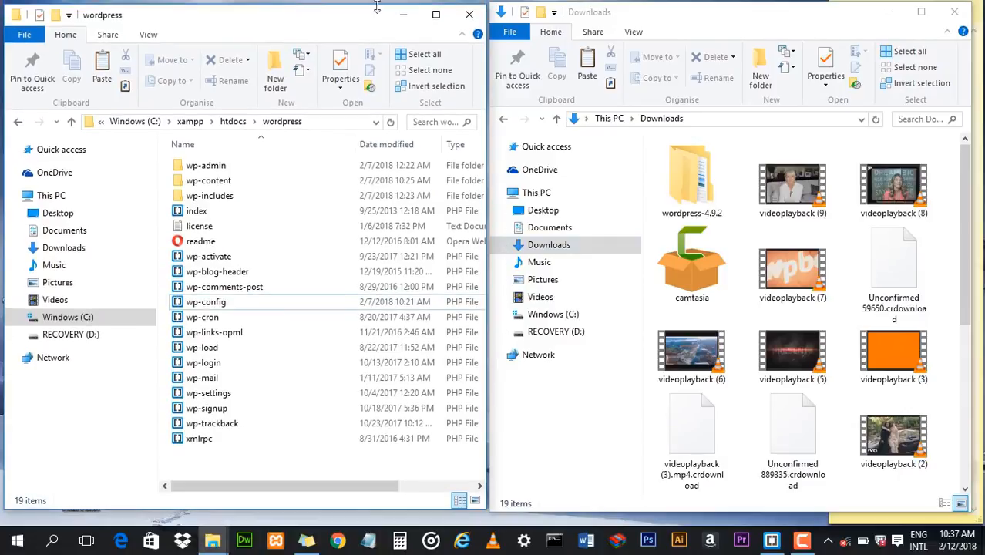
Look through the Downloads folder for the extracted wordpress-4.9.2 folder and open it.
click(973, 168)
scroll(964, 154, down, 3)
scroll(959, 139, up, 3)
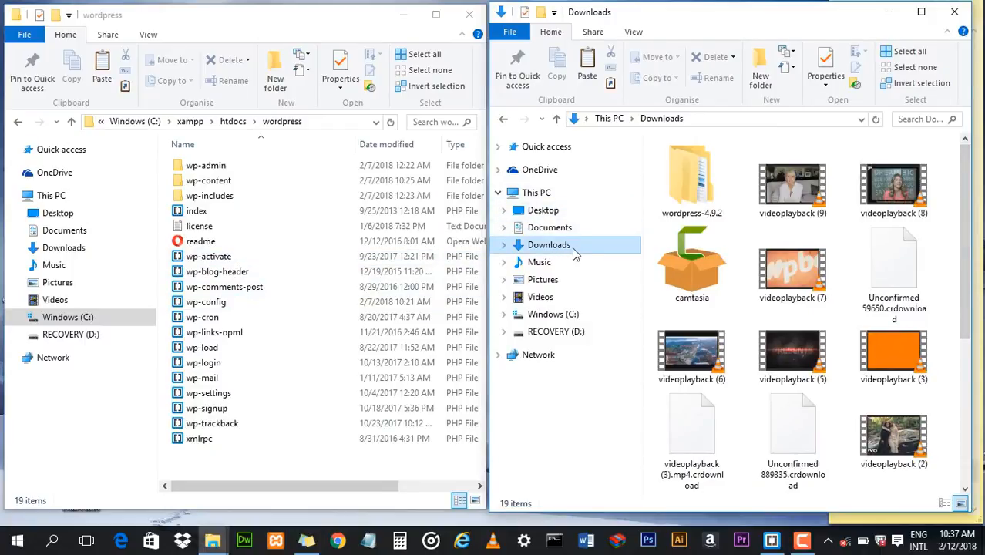
scroll(969, 216, down, 2)
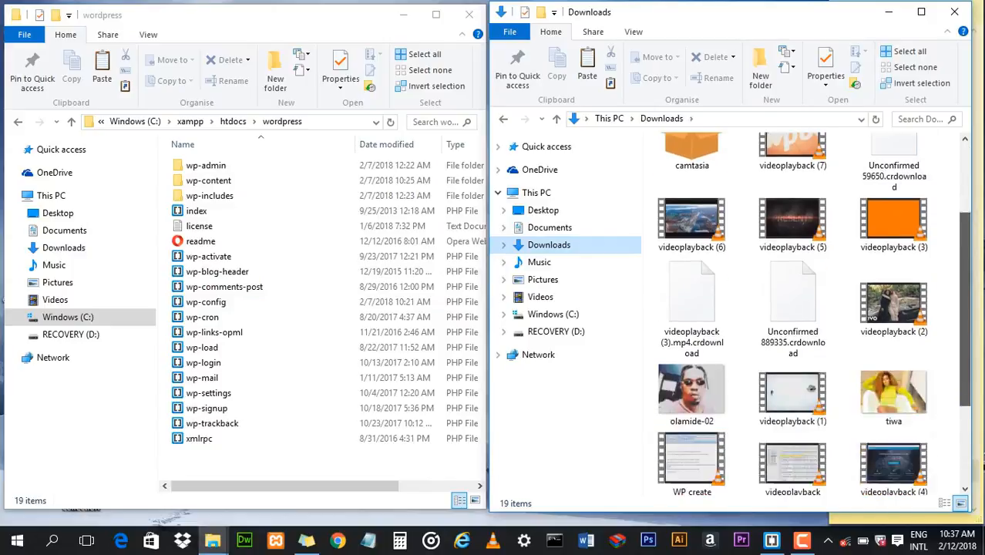
scroll(802, 323, down, 2)
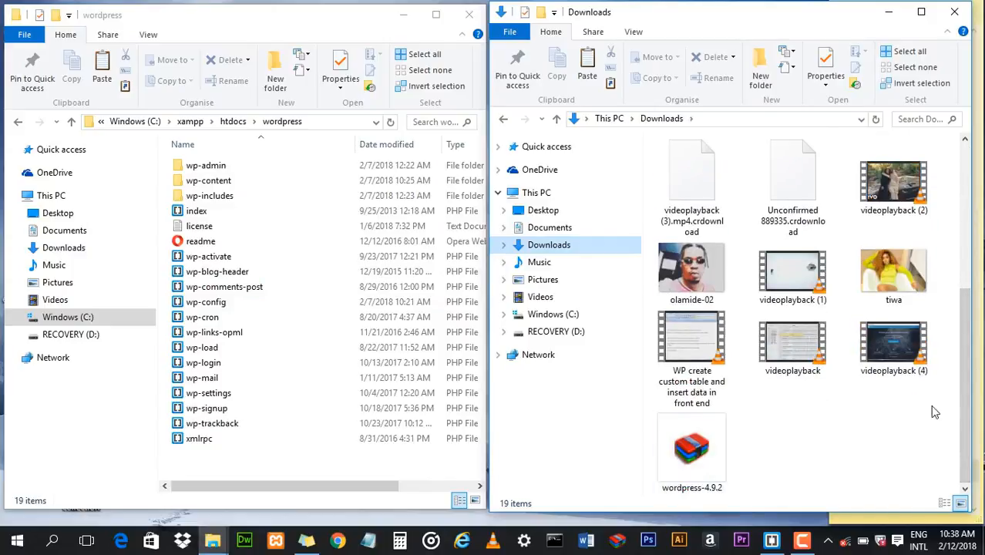
scroll(974, 393, up, 5)
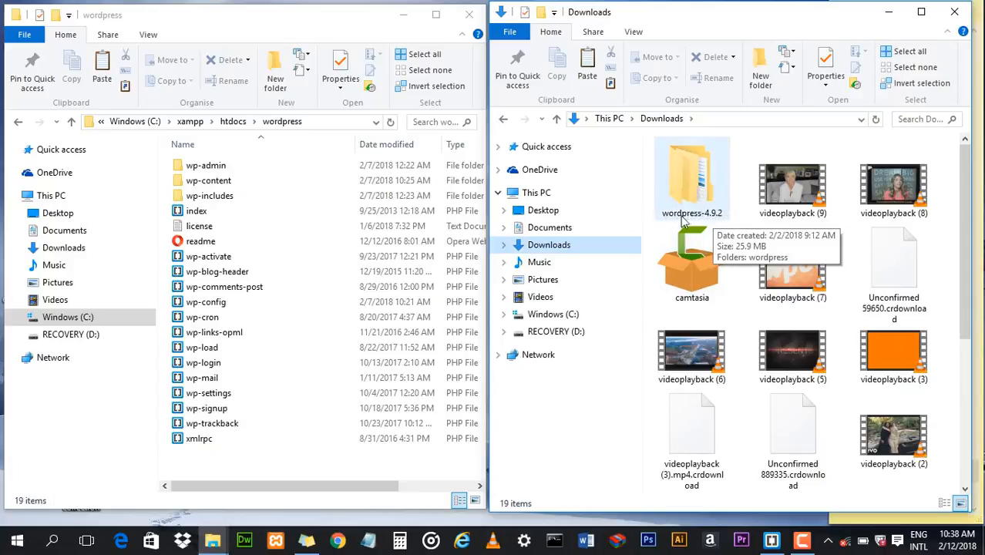
double_click(703, 178)
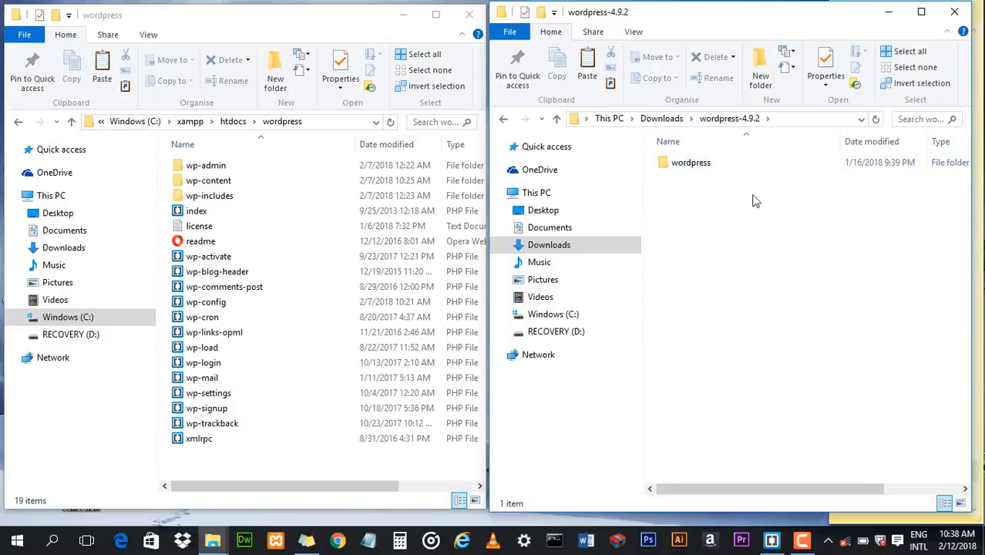
Copy the wordpress folder found inside wordpress-4.9.2.
click(723, 168)
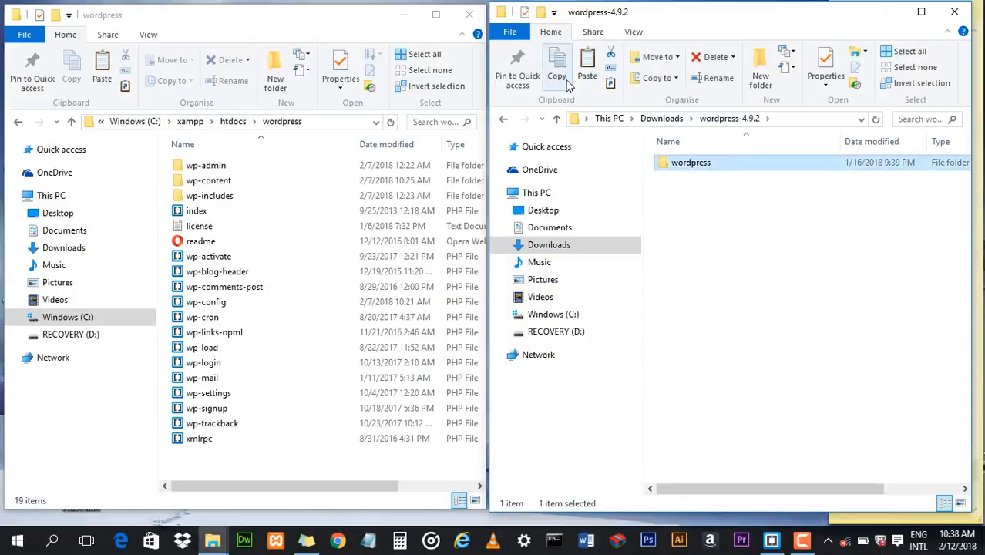
click(566, 85)
click(690, 212)
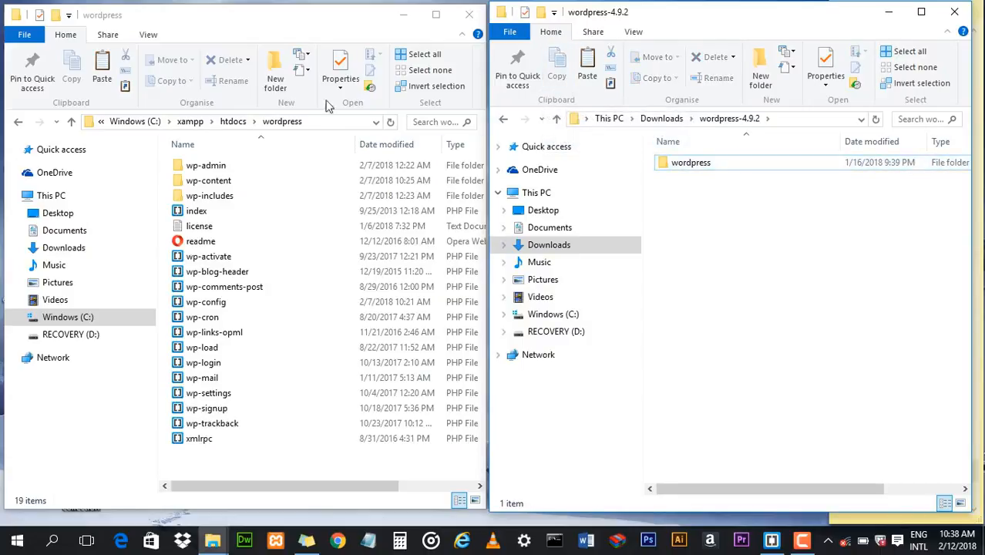
In the other File Explorer window, go to drive C and open the htdocs folder inside xampp.
click(215, 28)
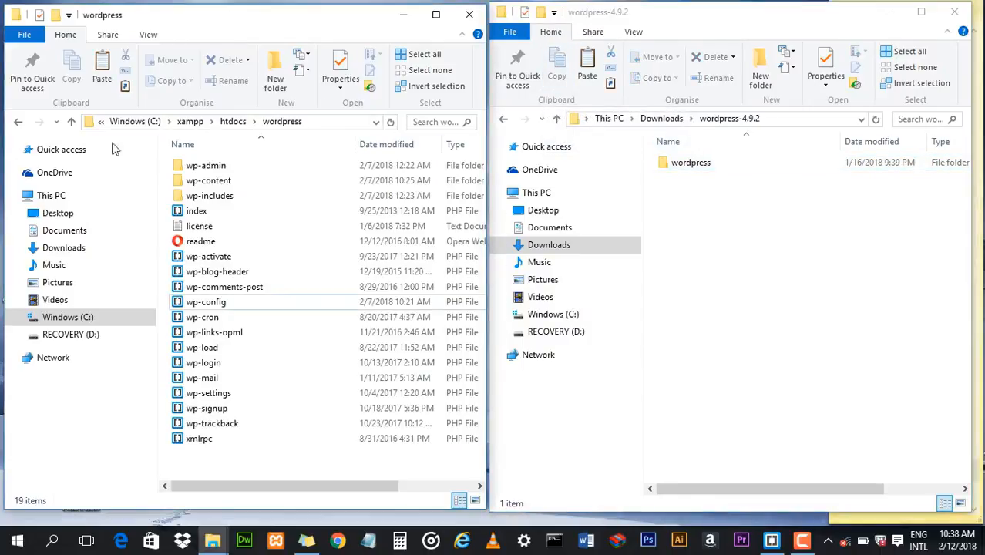
click(90, 319)
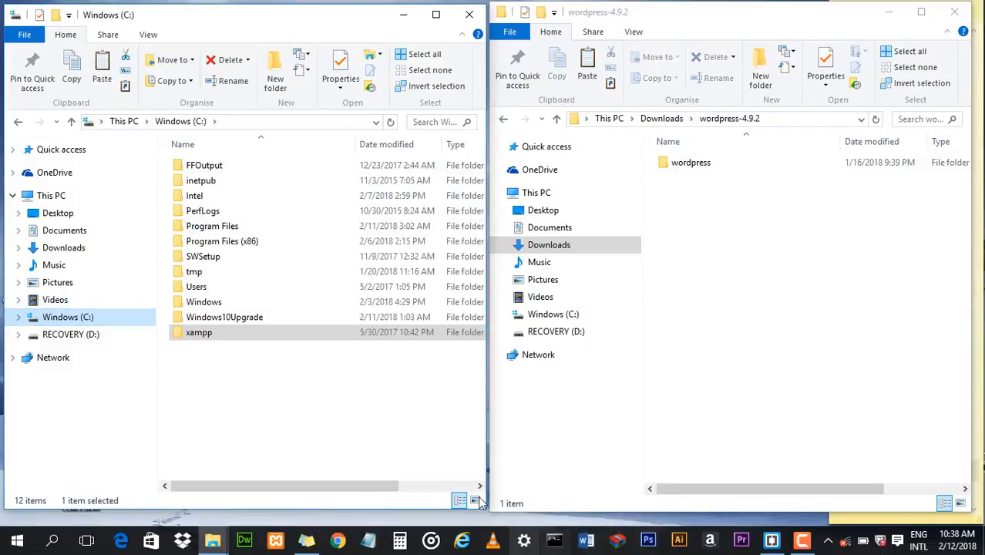
click(306, 541)
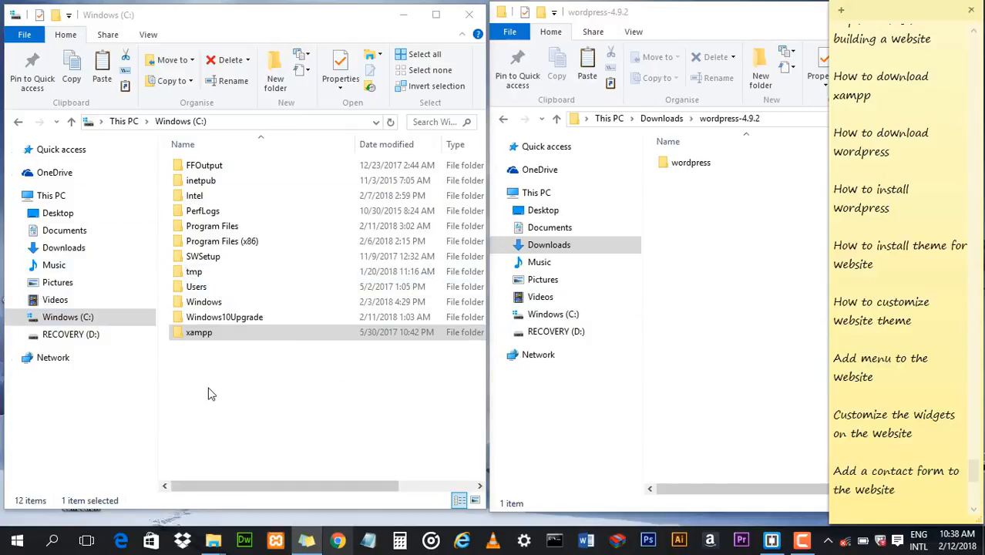
click(216, 366)
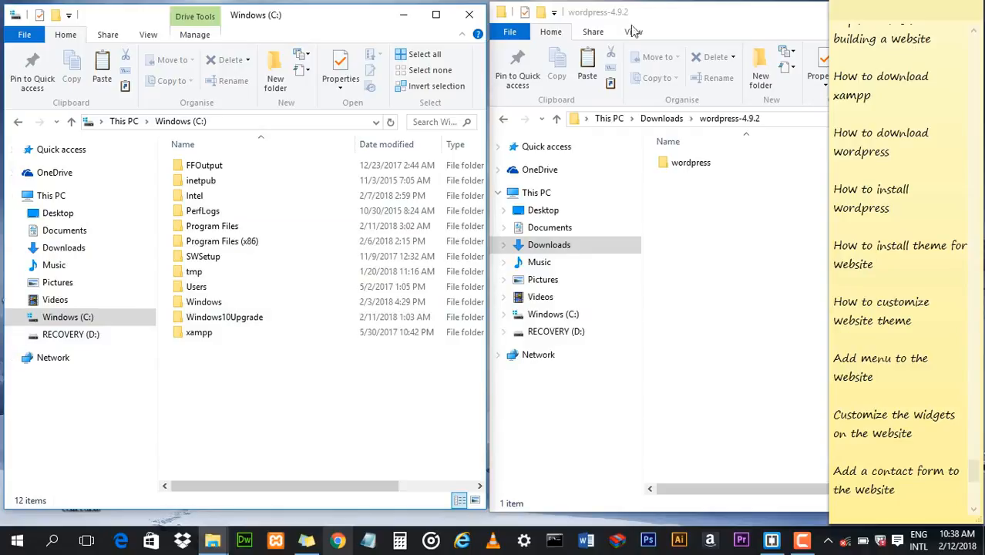
click(736, 19)
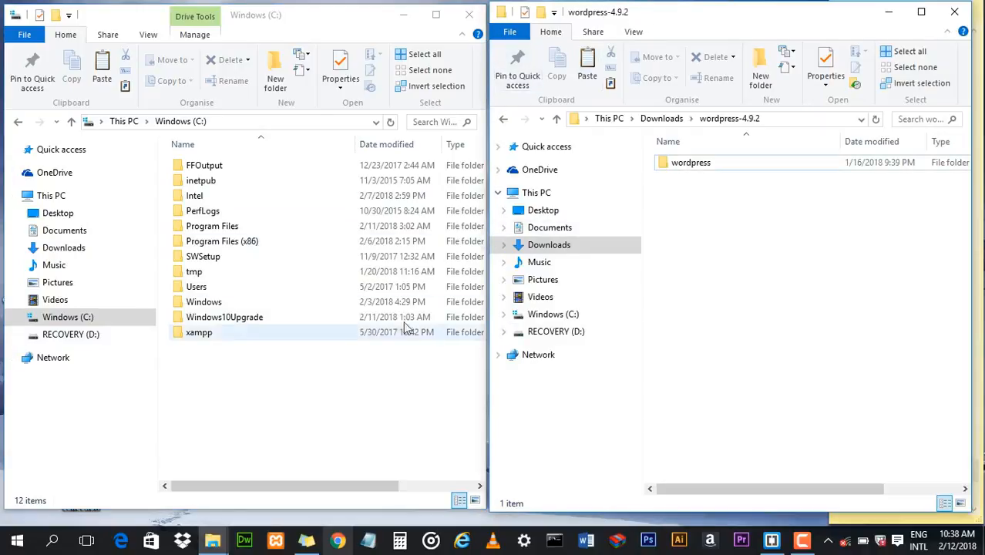
click(237, 337)
double_click(237, 337)
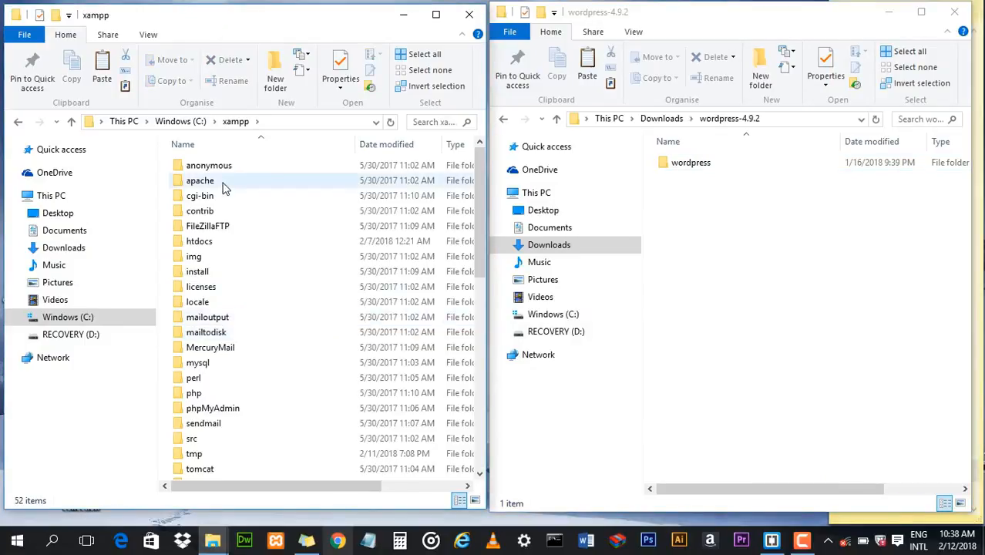
double_click(215, 243)
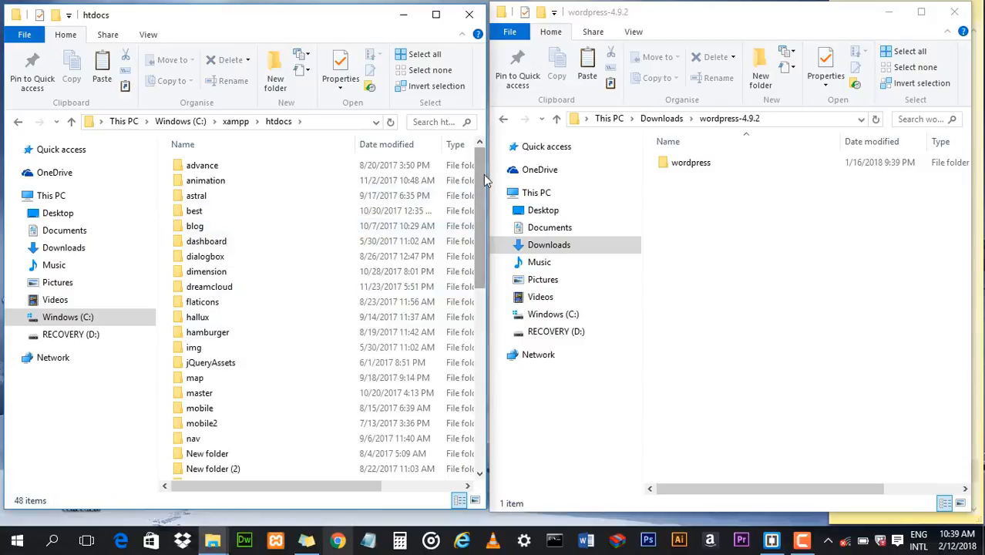
Find the existing wordpress folder in htdocs and open it to show the WordPress files.
drag(483, 174, 478, 387)
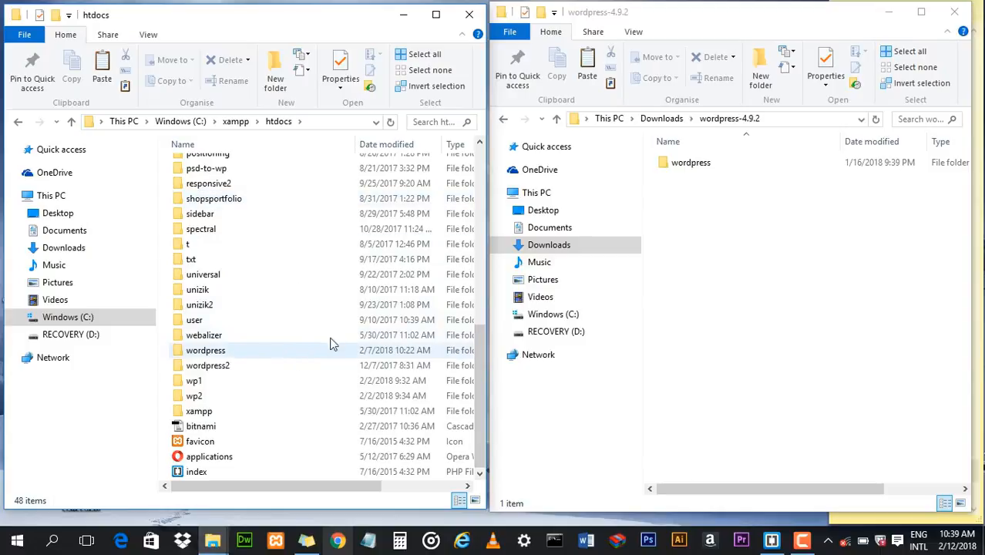
click(277, 353)
double_click(276, 350)
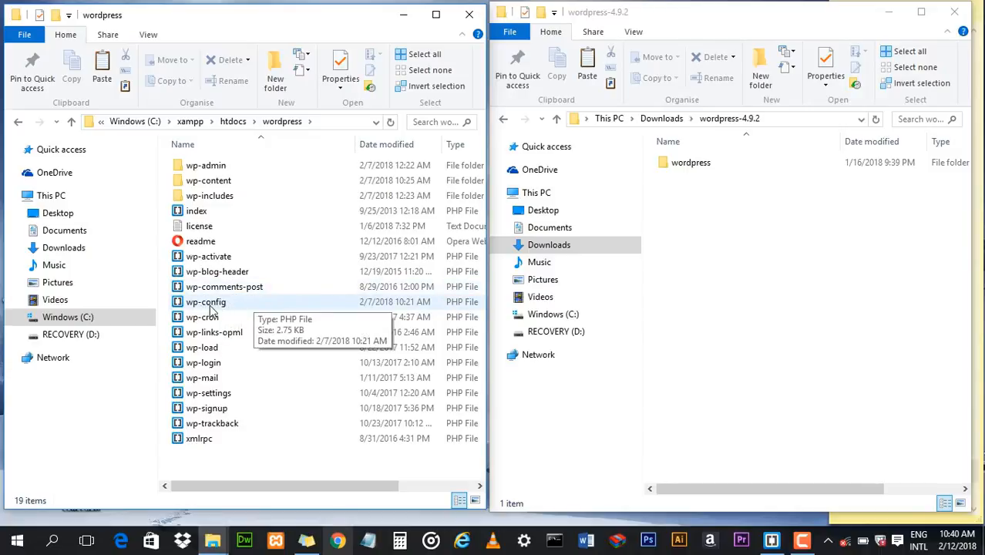
Switch to Brackets, review the MySQL database settings in wordpress's wp-config.php, and minimize the editor.
click(774, 541)
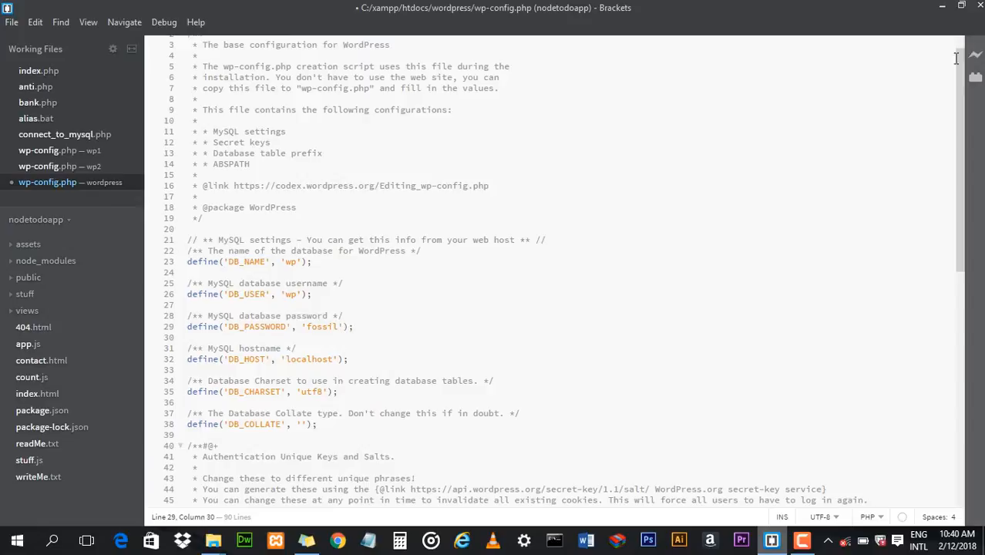
drag(956, 59, 968, 95)
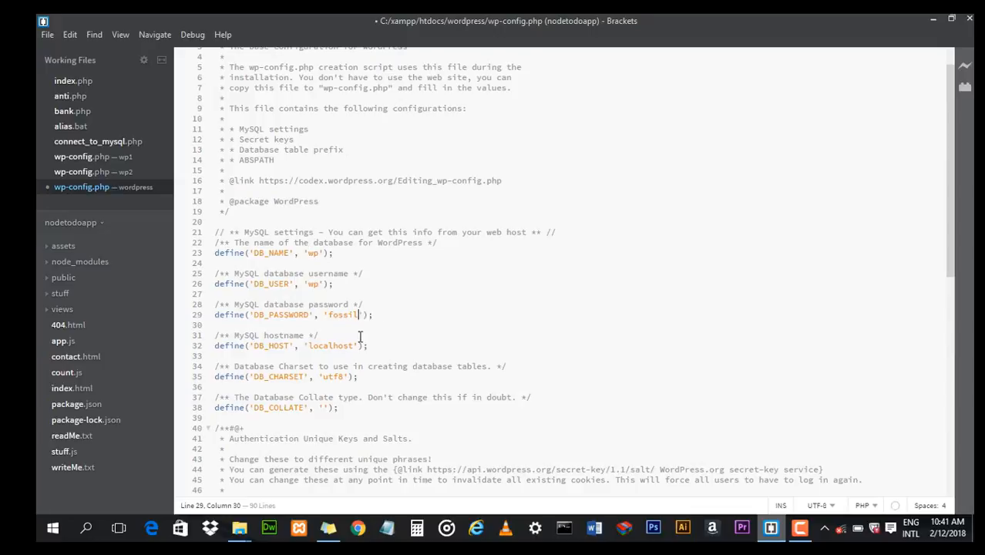
click(935, 21)
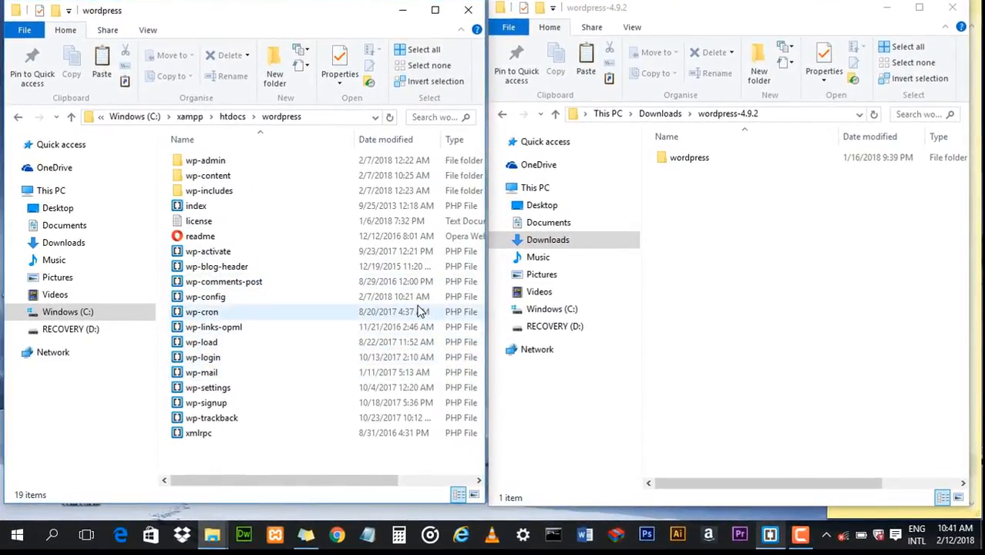
Launch the XAMPP Control Panel and try to bring up its window.
click(276, 537)
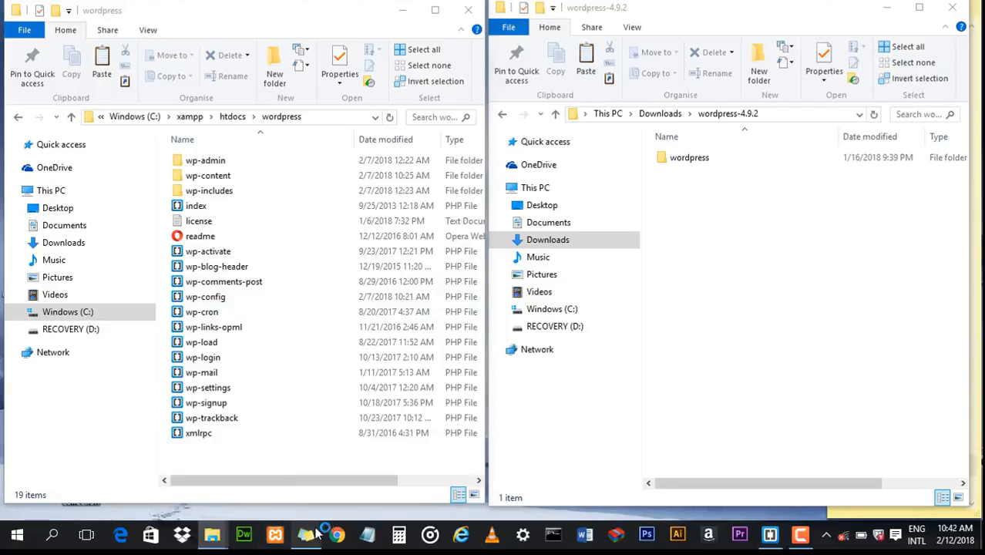
mouse_move(304, 542)
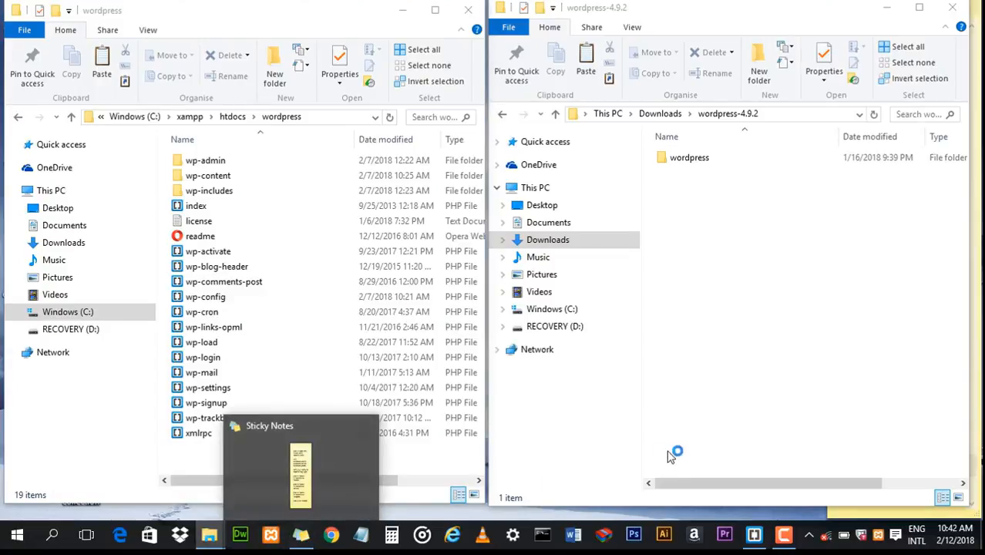
click(541, 414)
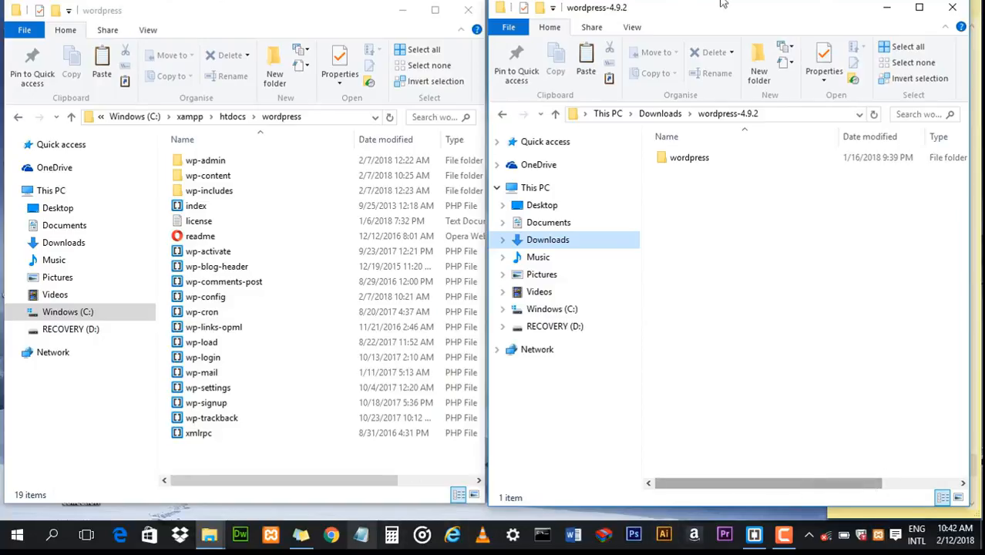
click(312, 22)
drag(311, 22, 309, 24)
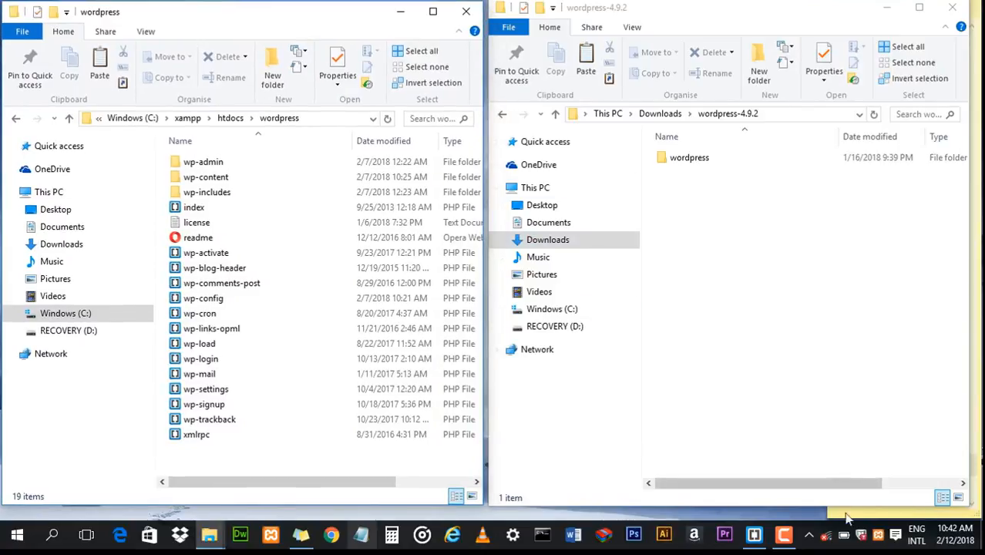
click(880, 540)
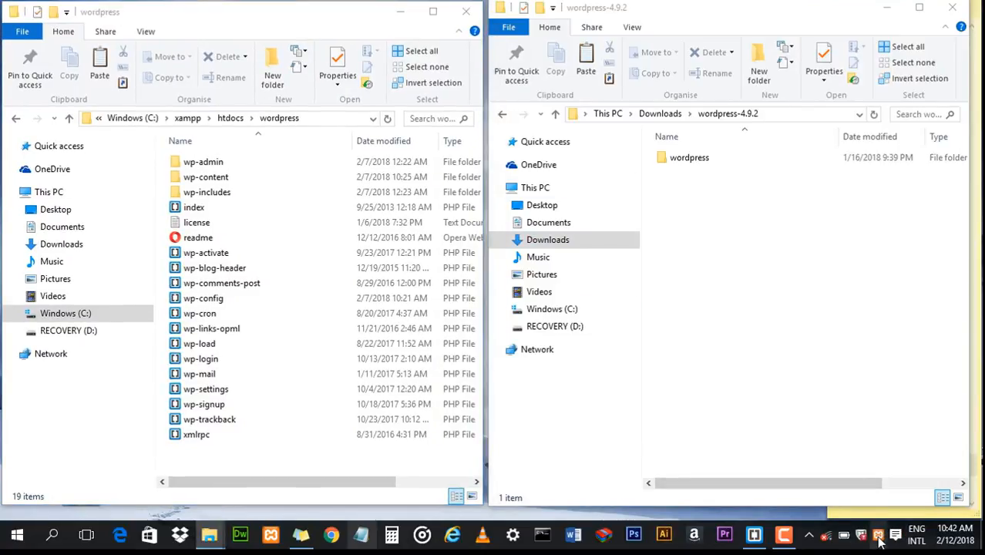
Minimize both File Explorer windows to clear the desktop and check the hidden background apps.
click(400, 12)
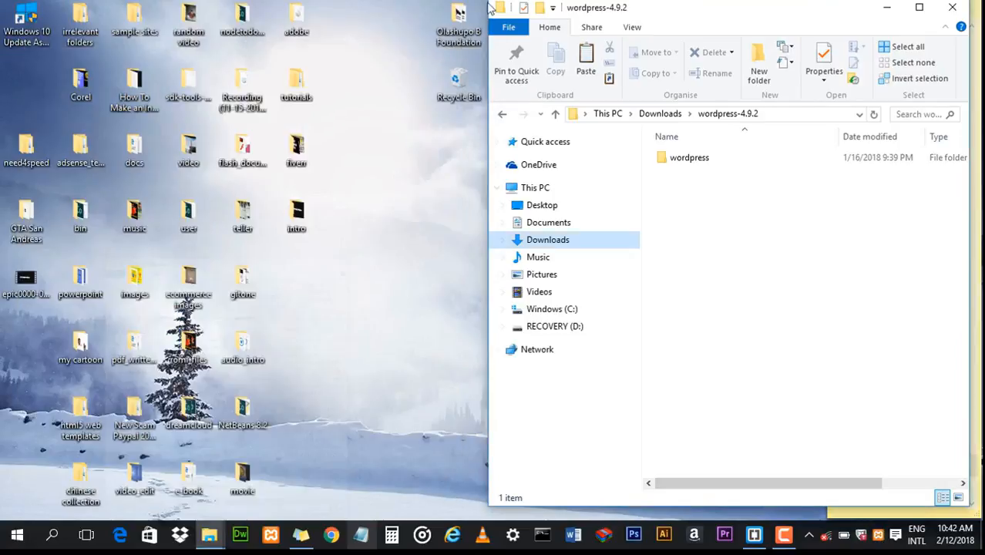
click(883, 7)
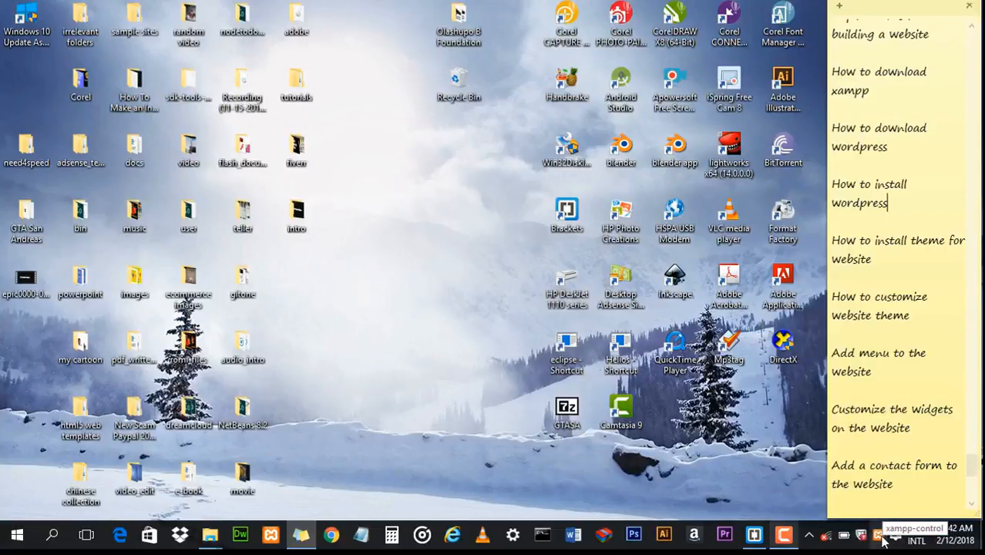
click(809, 534)
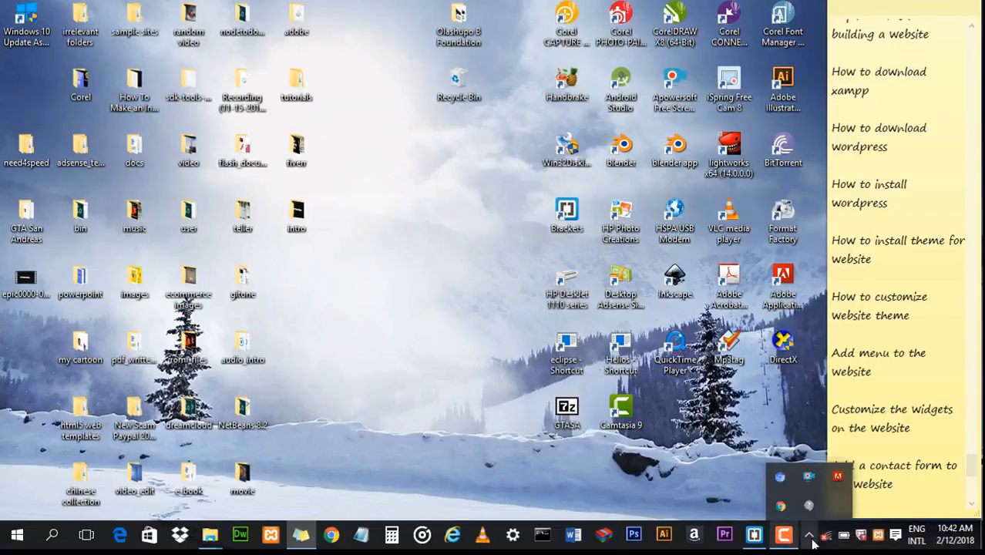
click(737, 504)
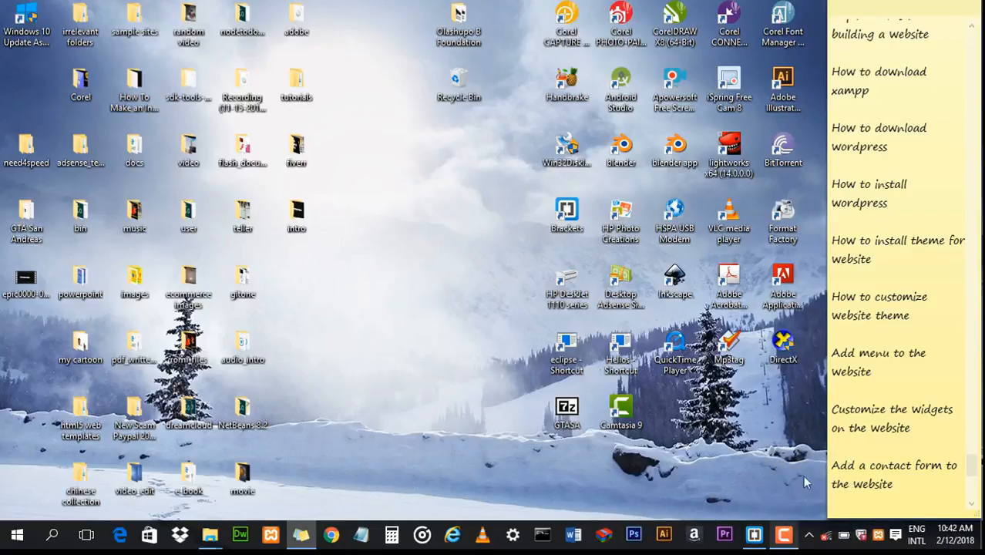
Bring up the XAMPP Control Panel, check the status of the Apache and MySQL modules, and minimize it.
click(881, 541)
drag(502, 117, 485, 106)
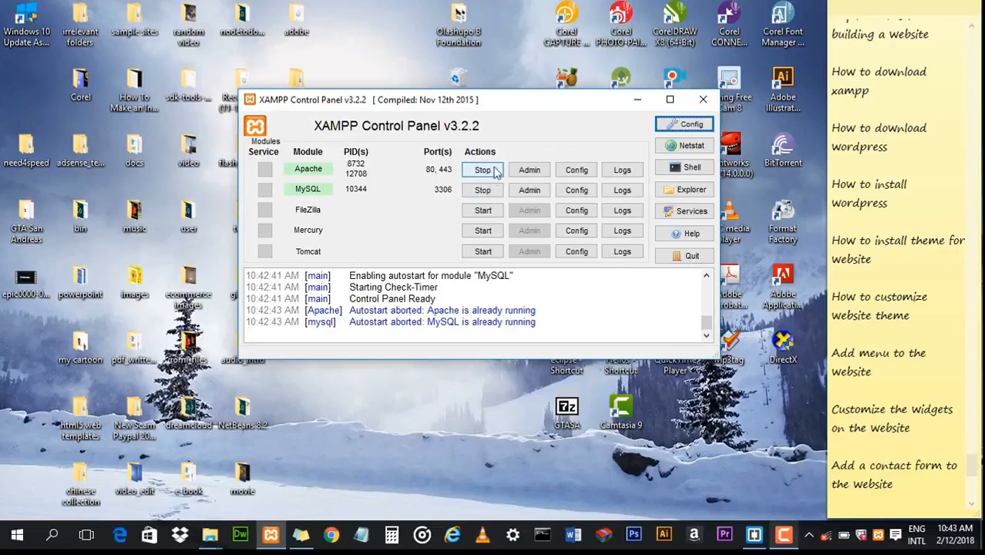
drag(486, 107, 470, 117)
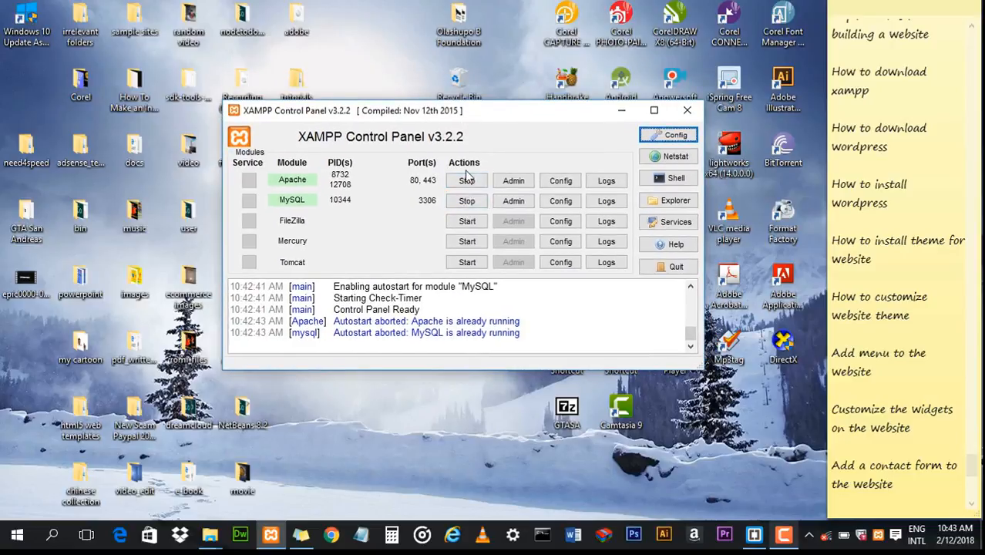
click(622, 112)
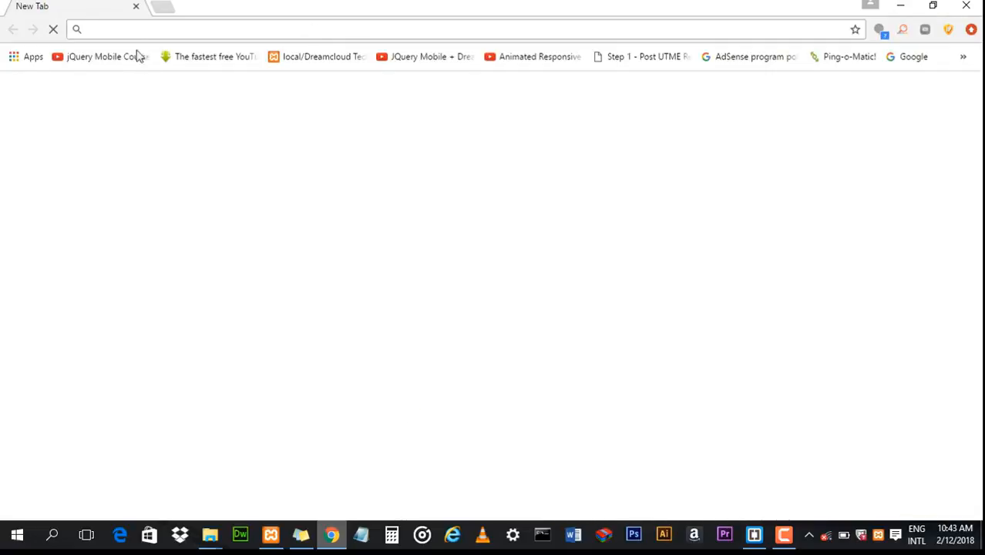
Switch to Chrome, enter the address localhost/wordpress/ in the new tab, and minimize the browser.
click(123, 27)
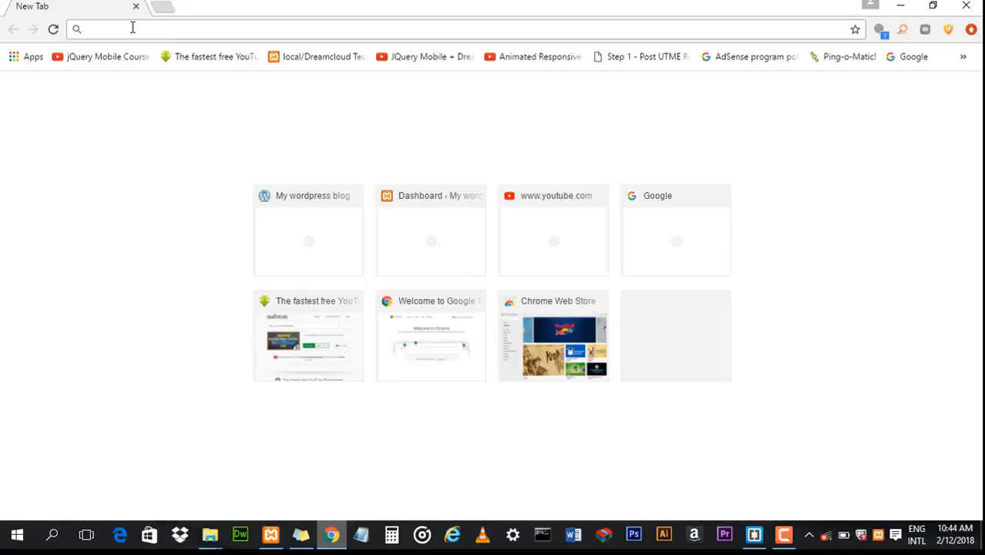
text(local)
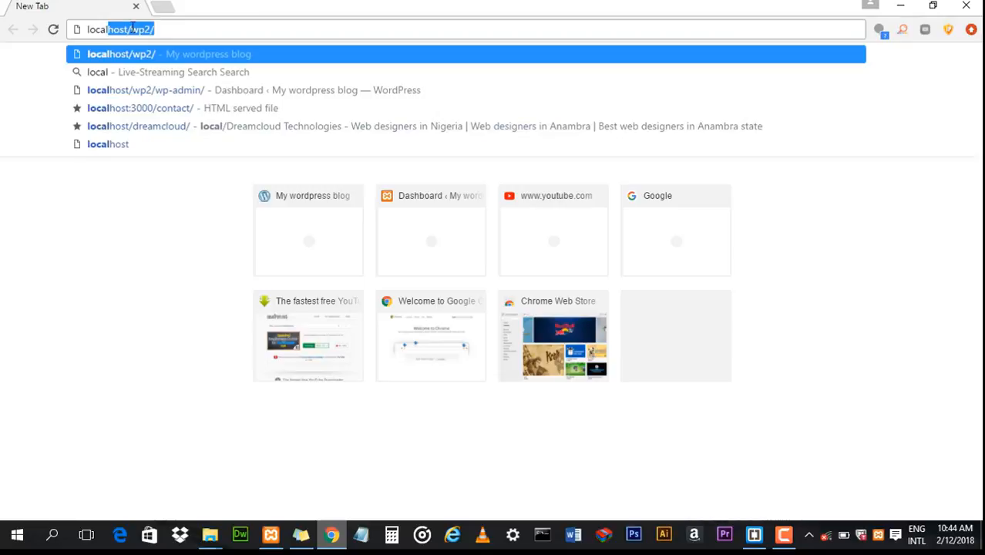
text(host)
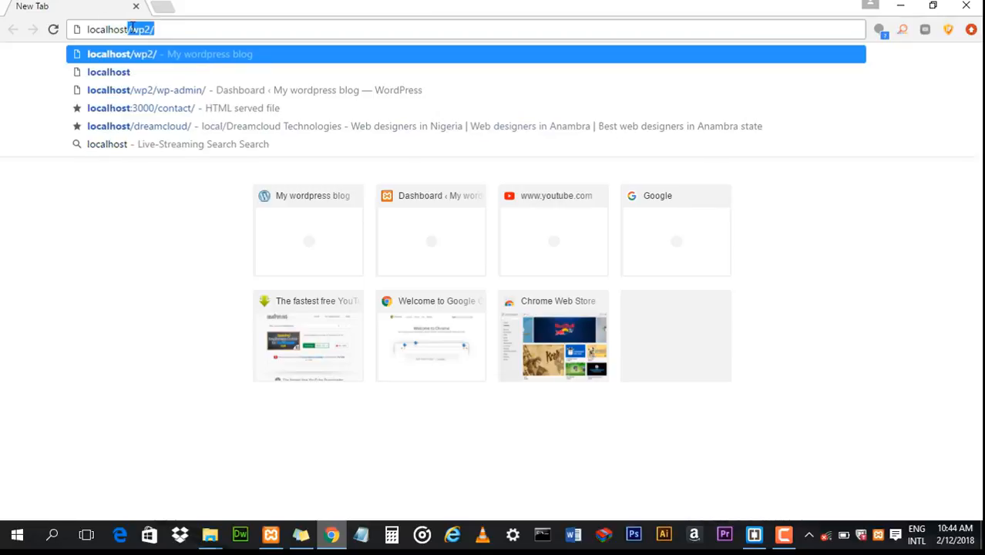
text(/)
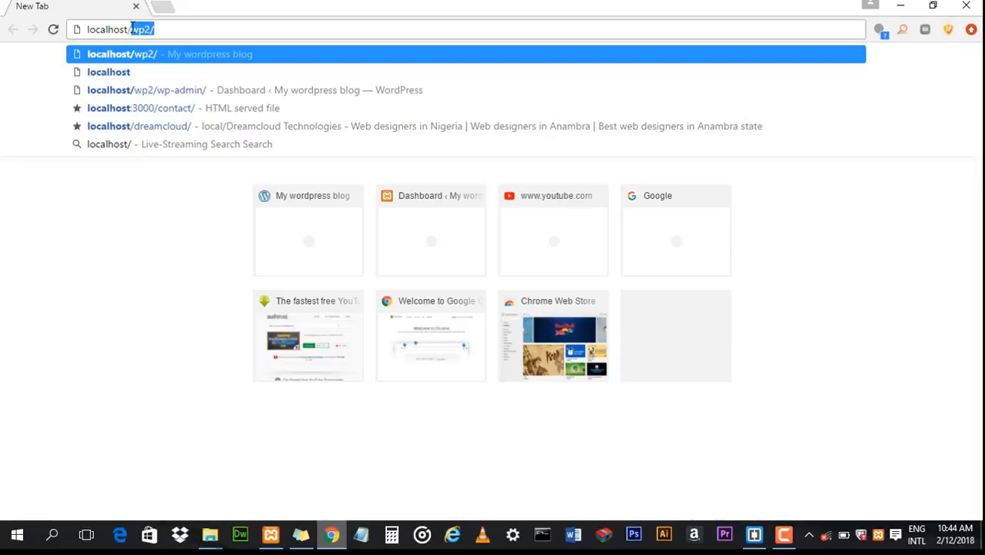
text(w)
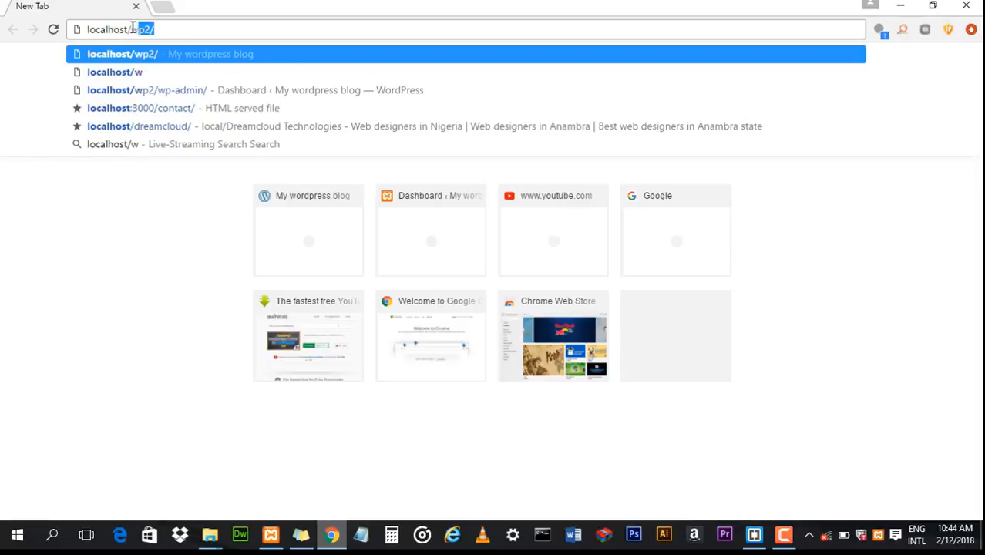
text(ordpress/)
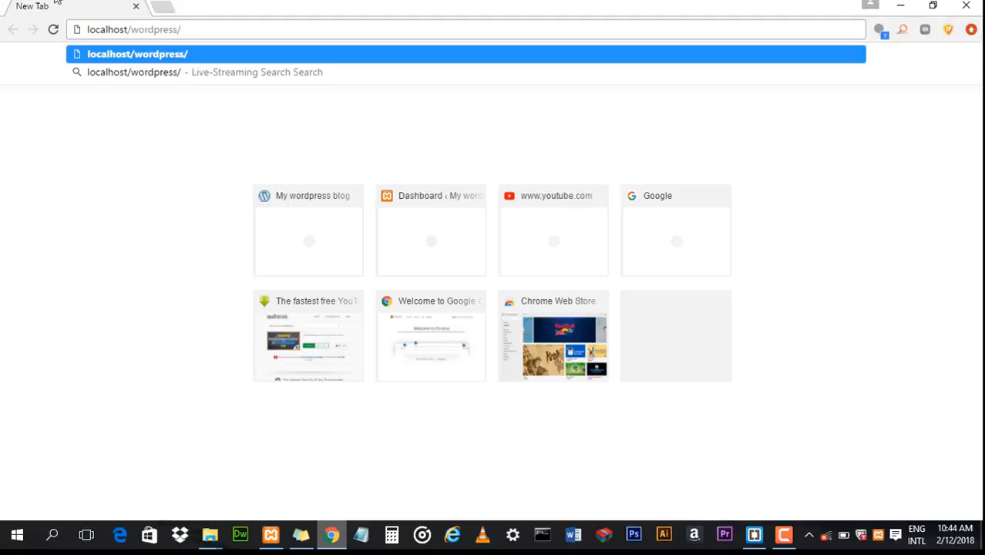
click(910, 6)
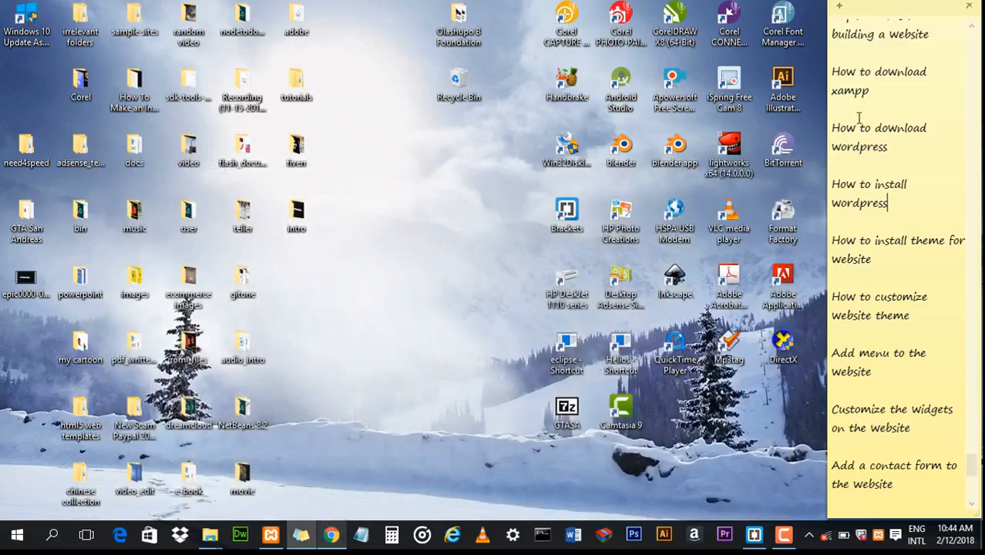